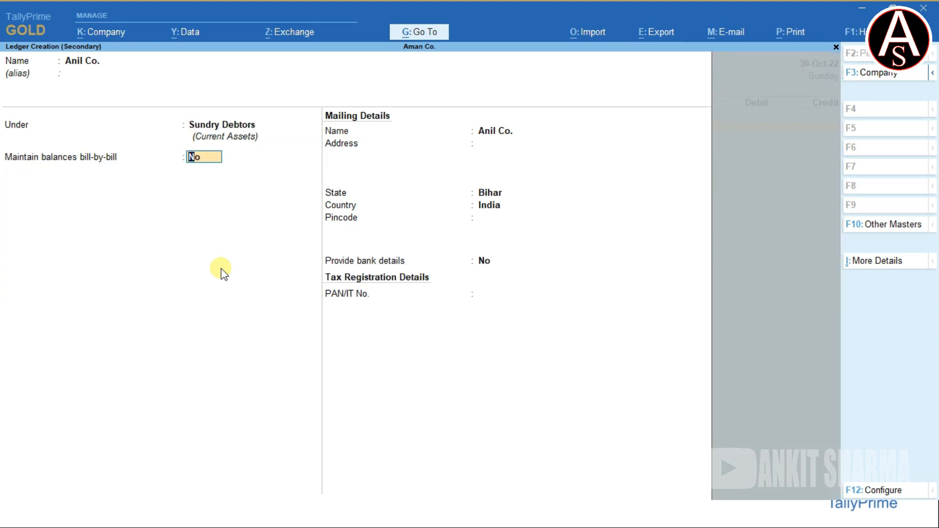
- Save the Anil Co. ledger under Sundry Debtors and credit it with 15,000 in the receipt voucher
key("ctrl")
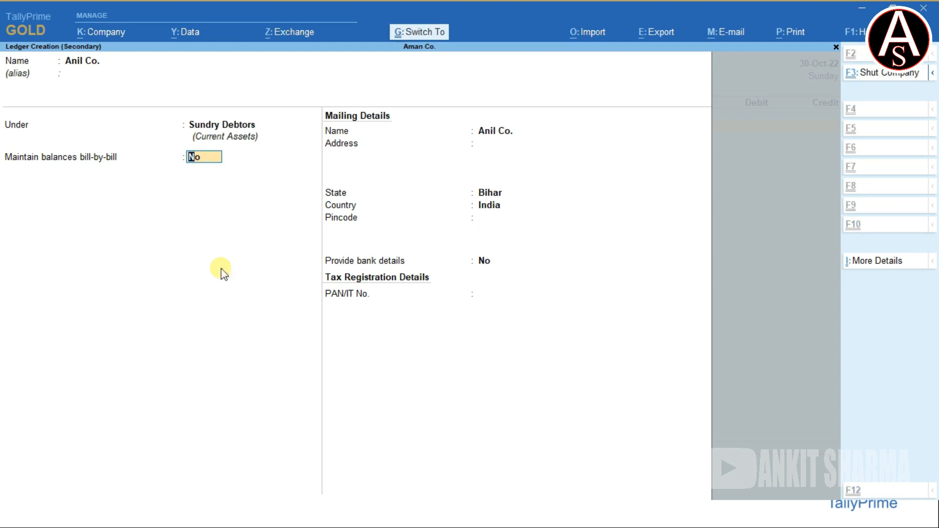
key("ctrl+a")
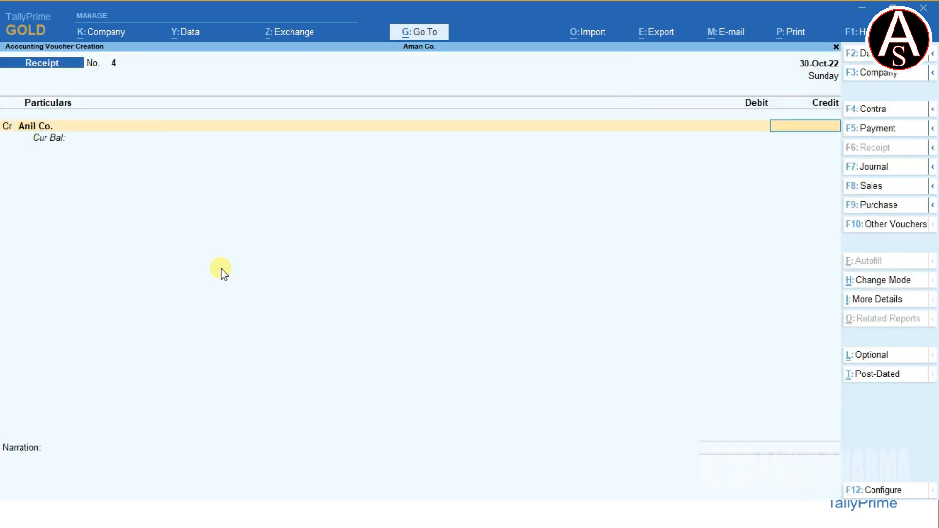
type("15000")
key("Return")
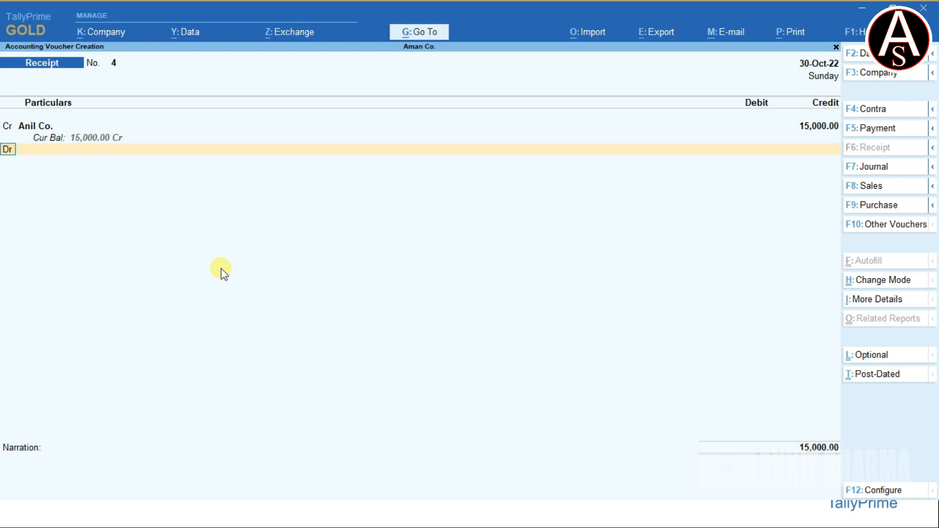
- Add a debit entry to the Cash ledger for 15,000 in the receipt voucher
key("Return")
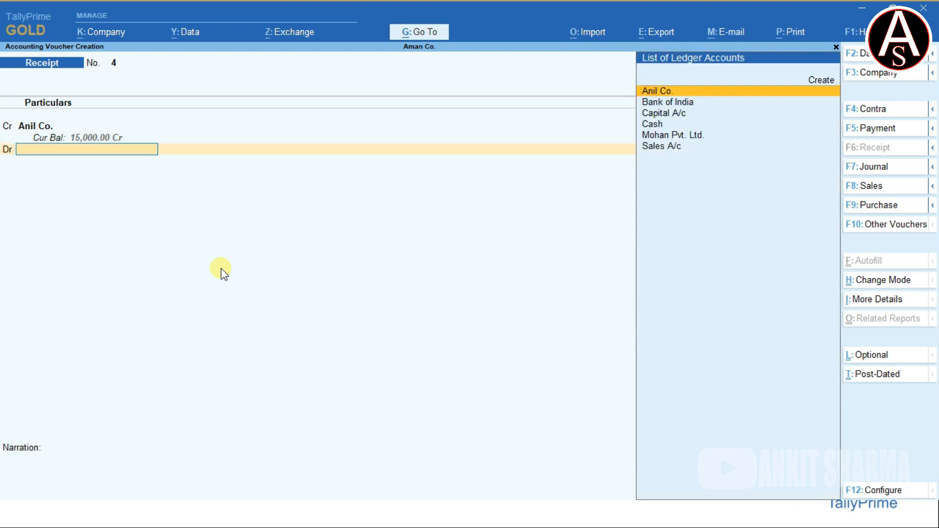
key("Down")
key("Down")
key("Down")
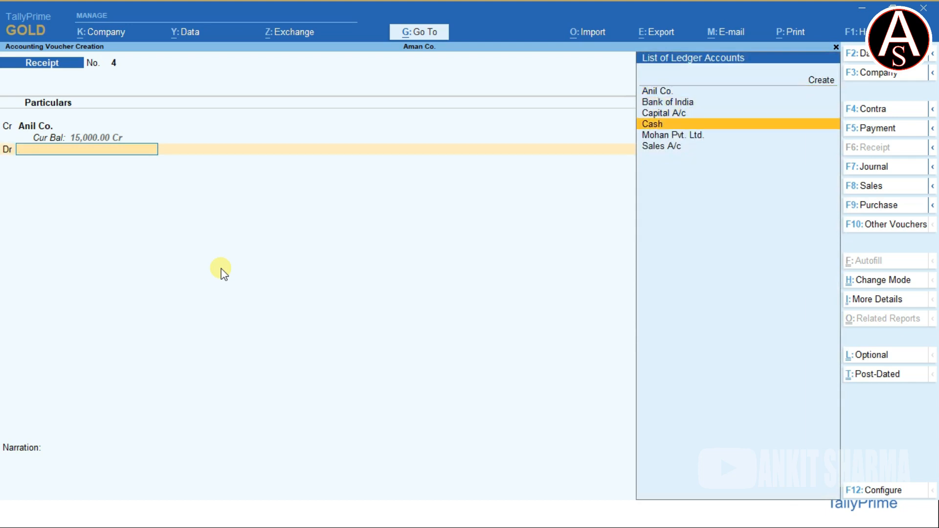
key("Return")
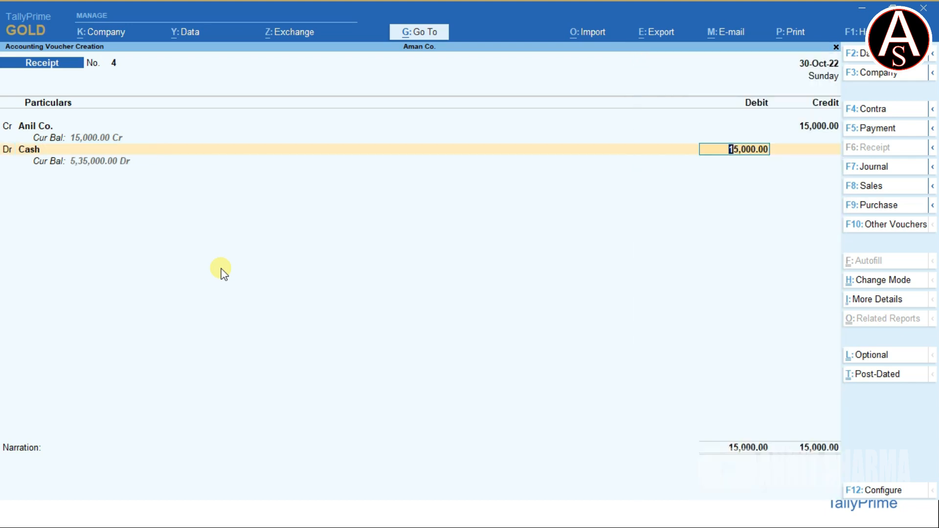
key("Return")
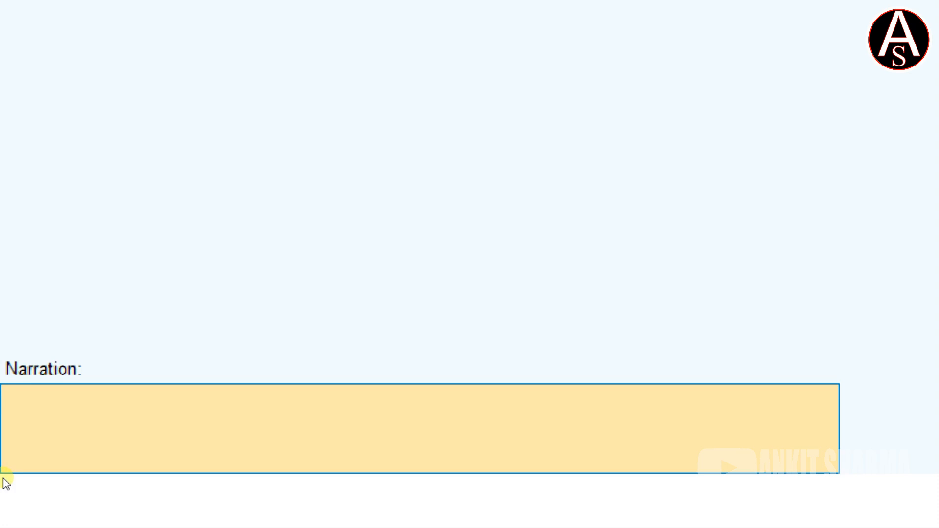
- Enter the narration "being amount received.", accept the receipt voucher, and leave voucher creation
type("being amount recei")
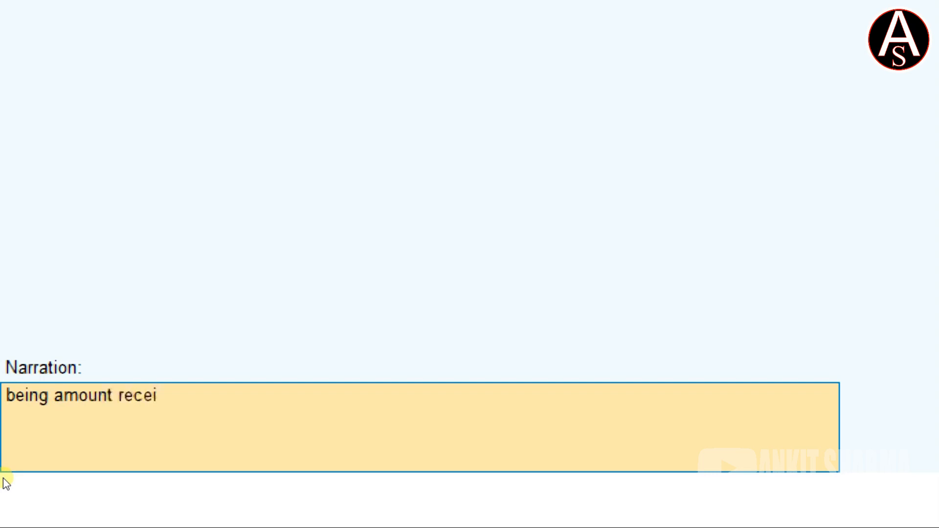
type("ved")
type(".")
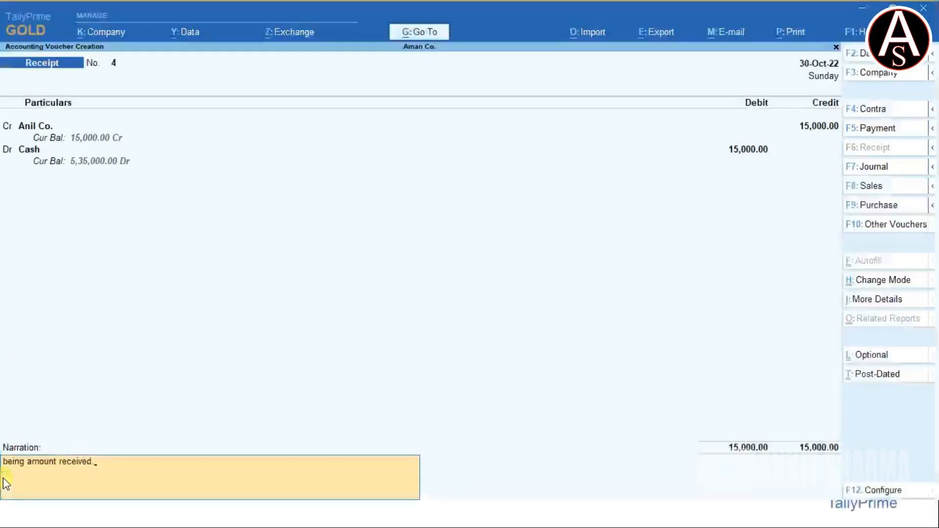
key("Return")
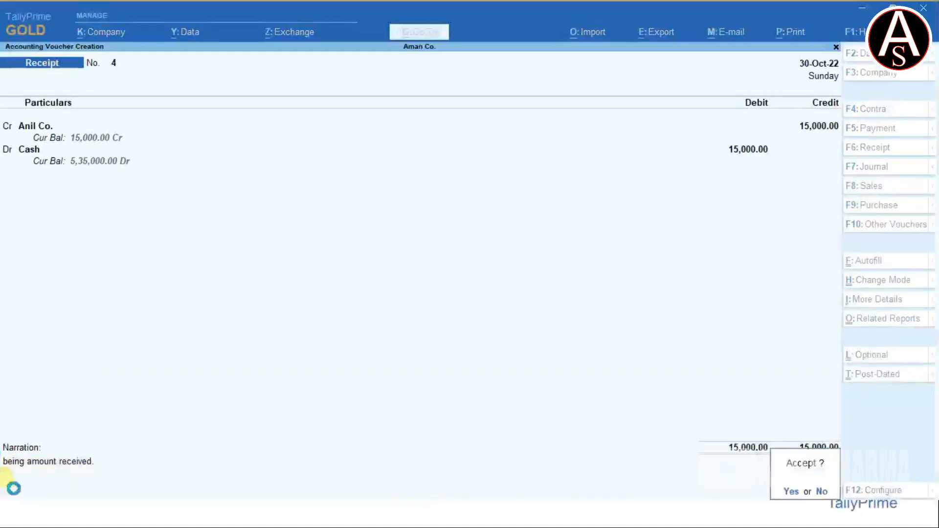
key("Return")
key("Return")
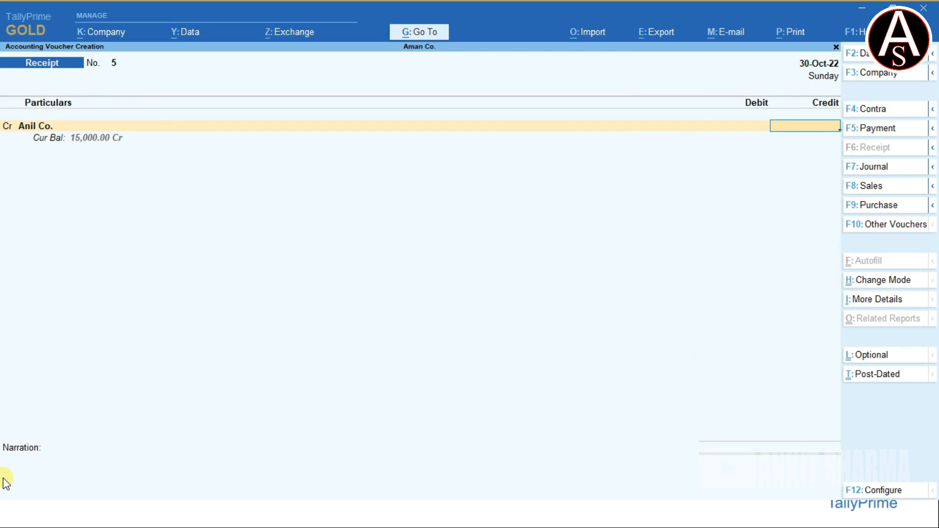
key("Escape")
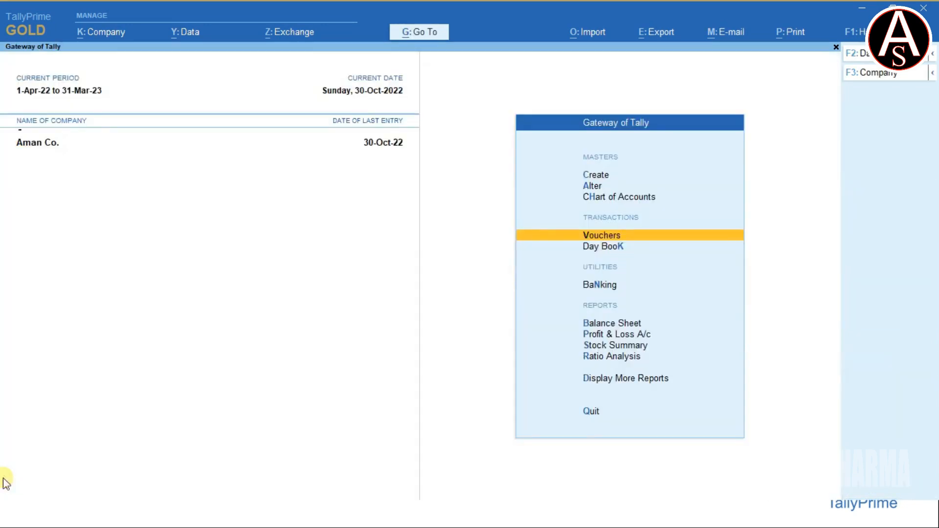
- Reopen voucher entry and review the previously saved receipt vouchers back to No. 2
key("Return")
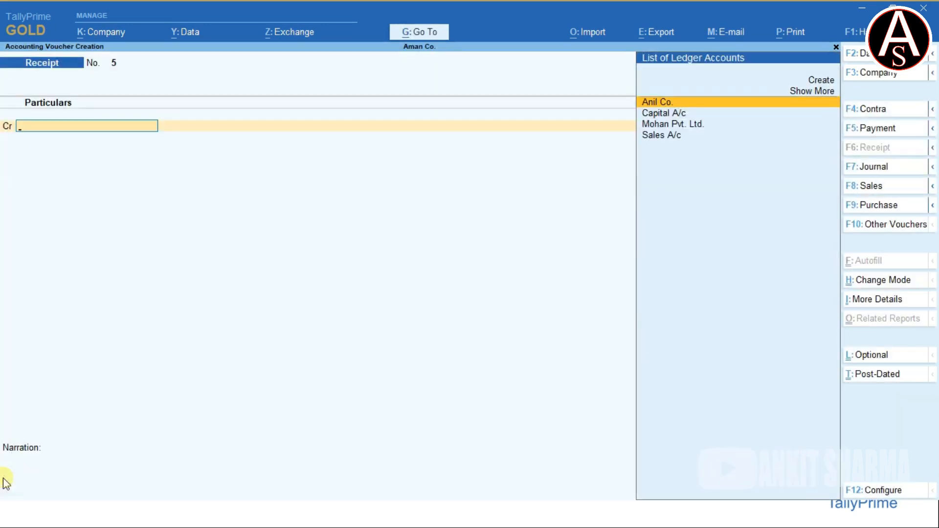
key("Page_Up")
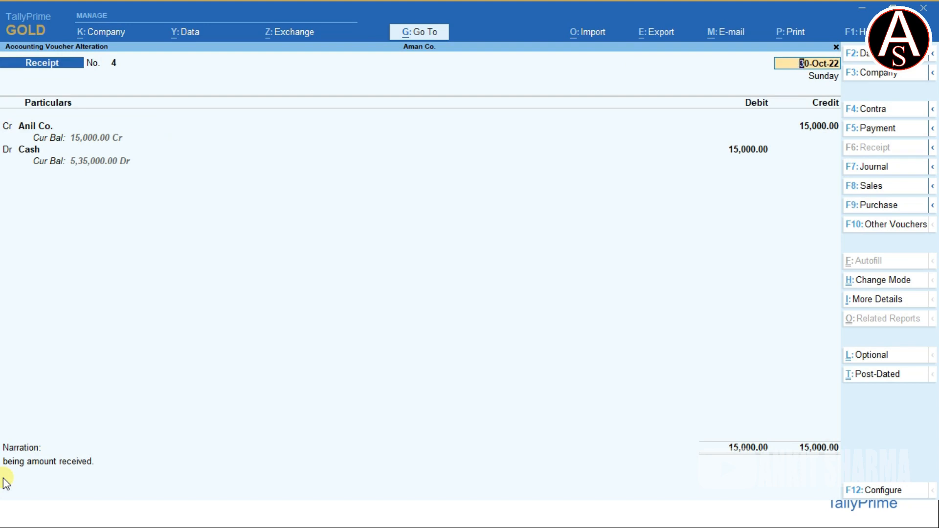
key("Page_Up")
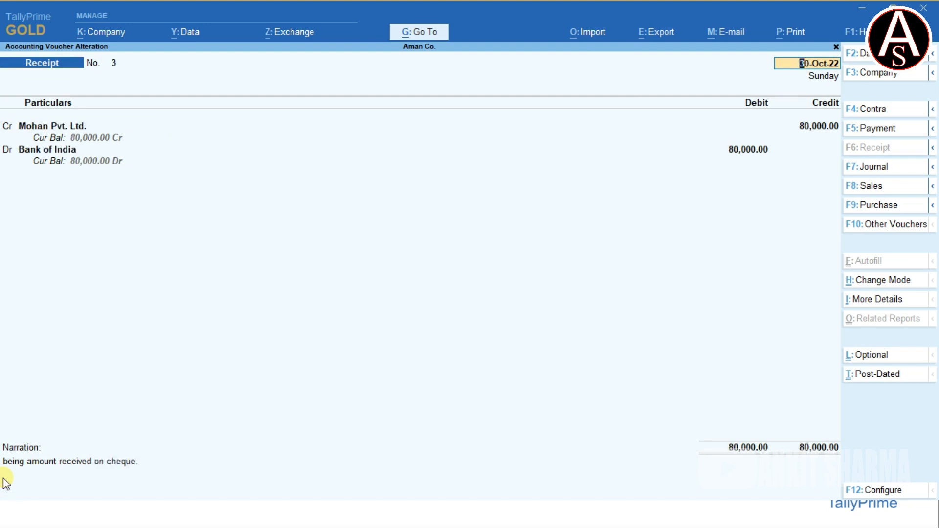
key("Page_Up")
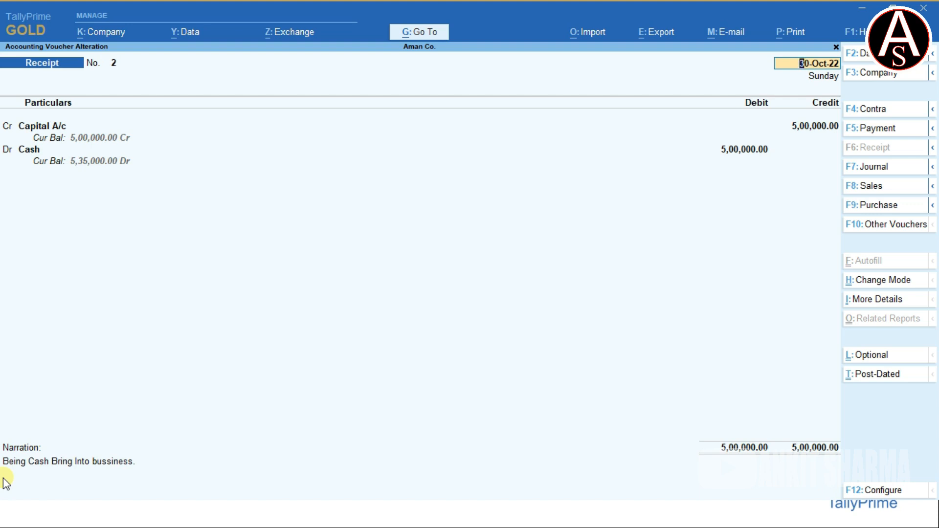
- Go to the Day Book report from the open receipt voucher
key("alt+g")
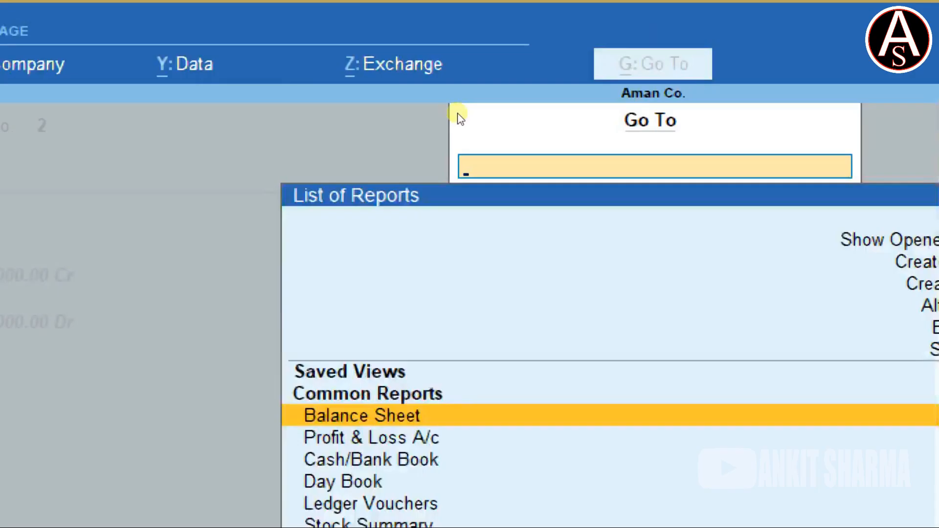
key("Return")
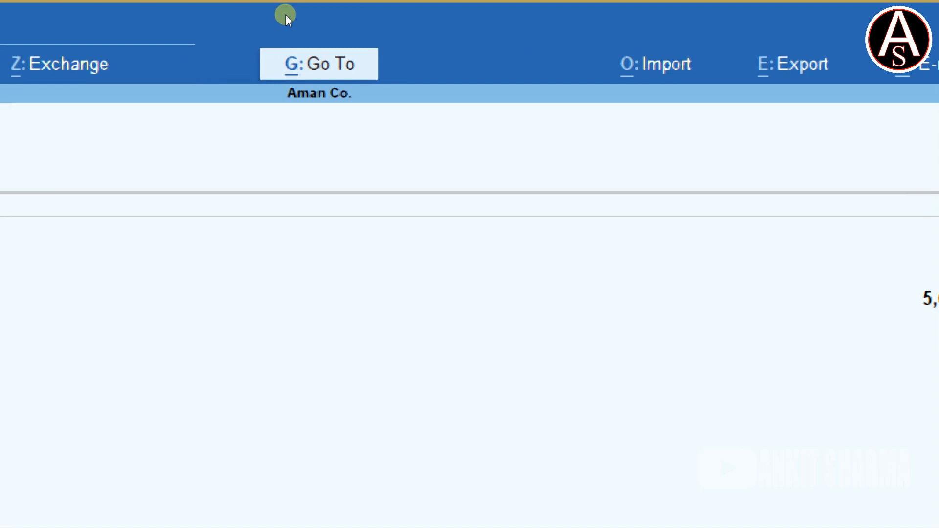
key("alt+g")
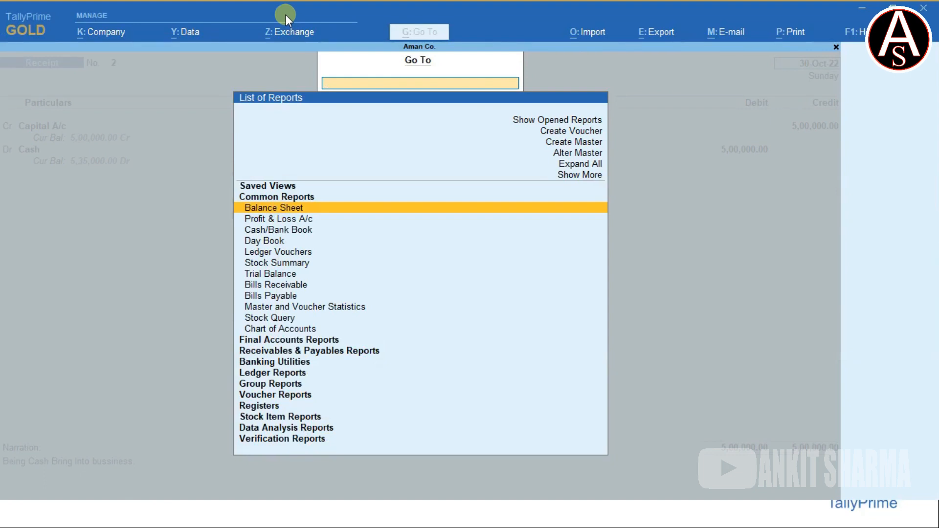
key("Down")
key("Down")
key("Down")
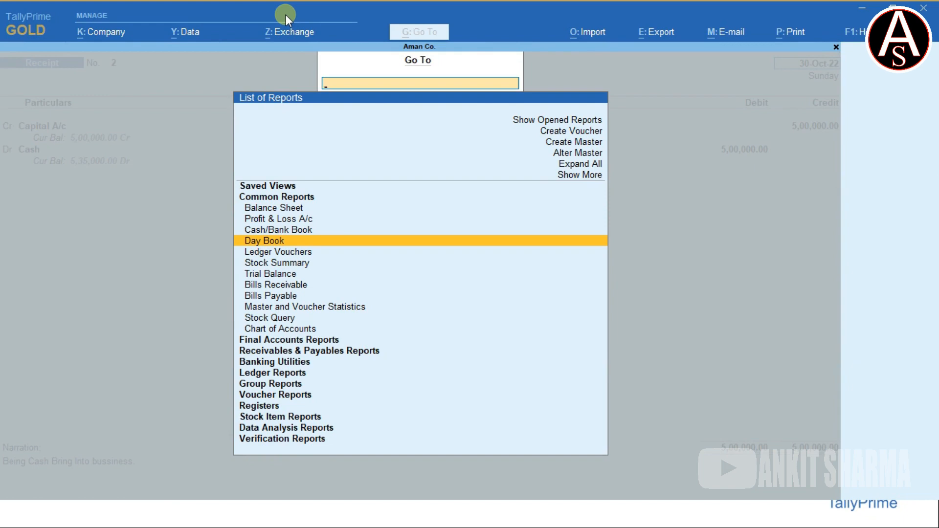
key("Return")
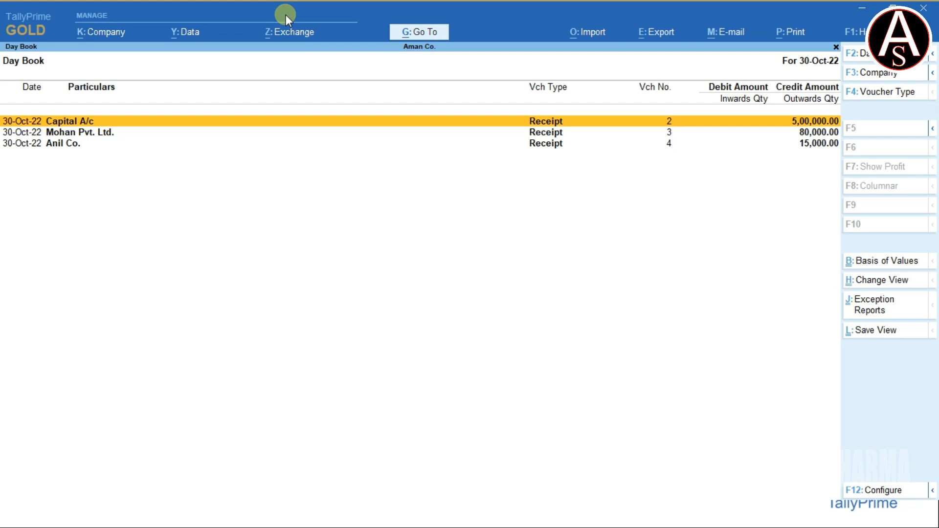
- Change the Day Book period to run from 1/4/22 to 31/03/23
key("alt+F2")
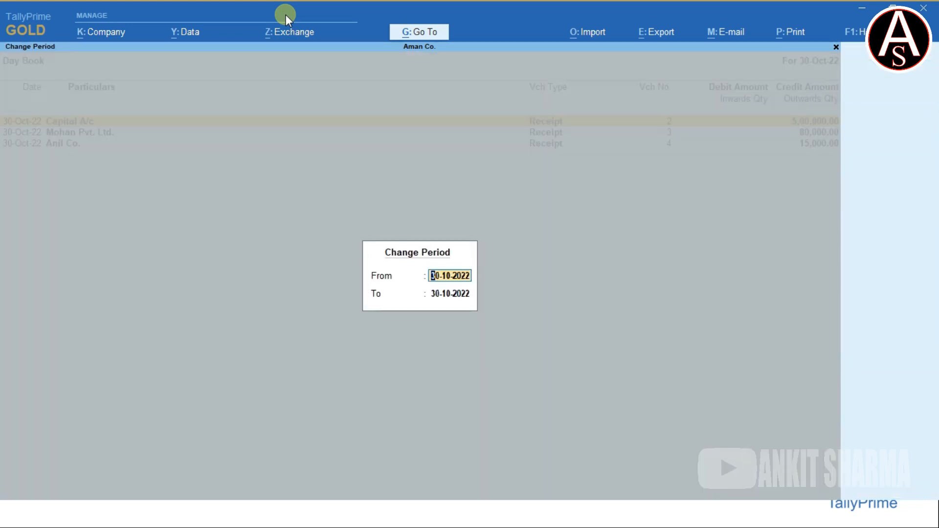
type("1/4/22")
key("Return")
type("31/")
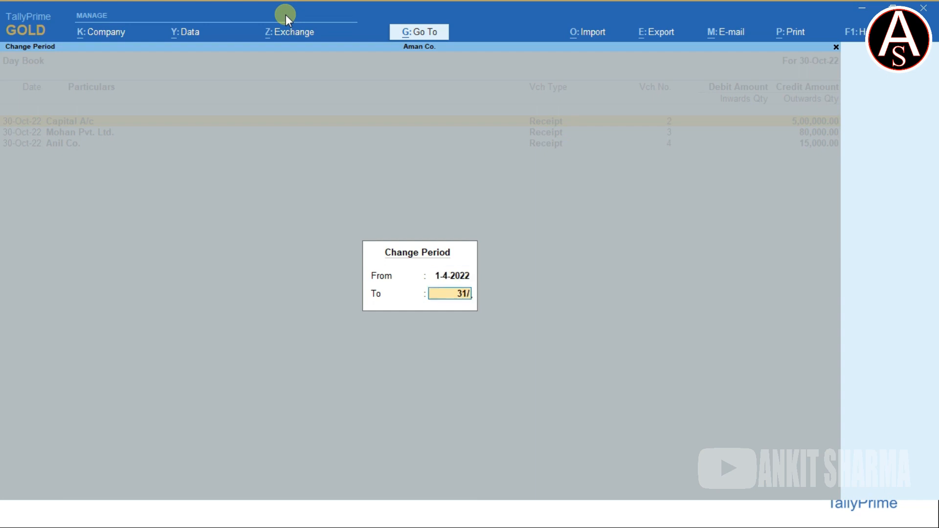
type("03/23")
key("Return")
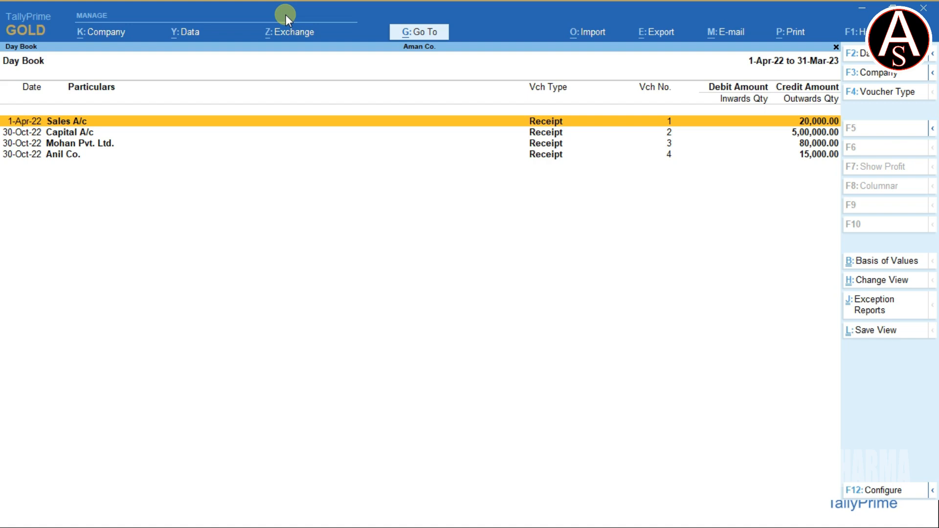
key("Down")
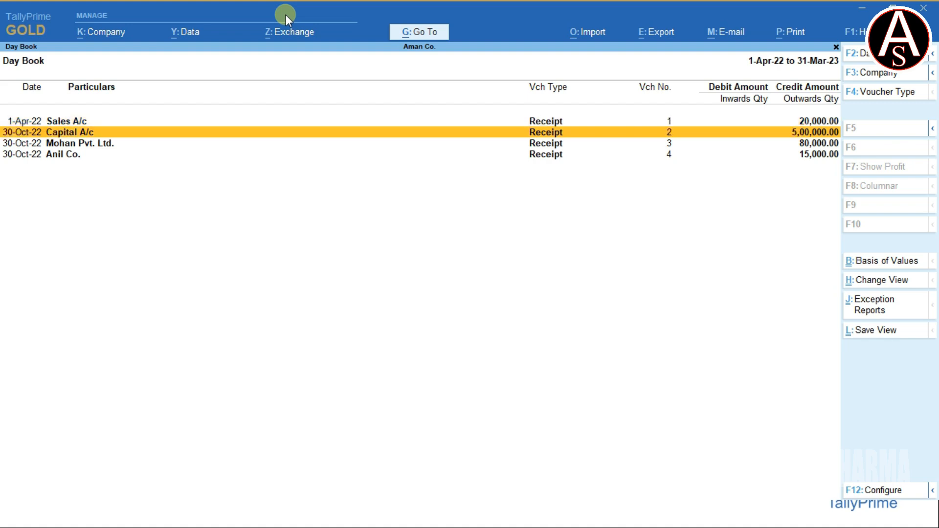
key("alt+d")
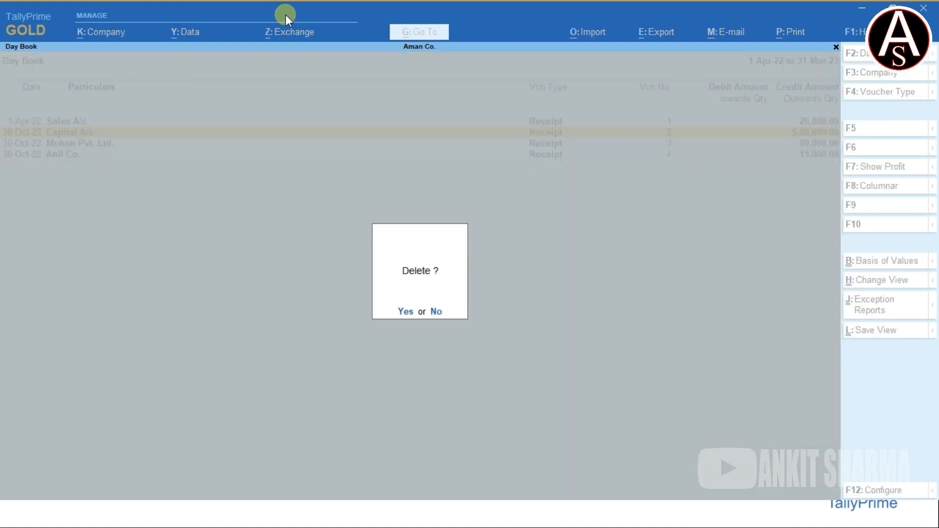
key("n")
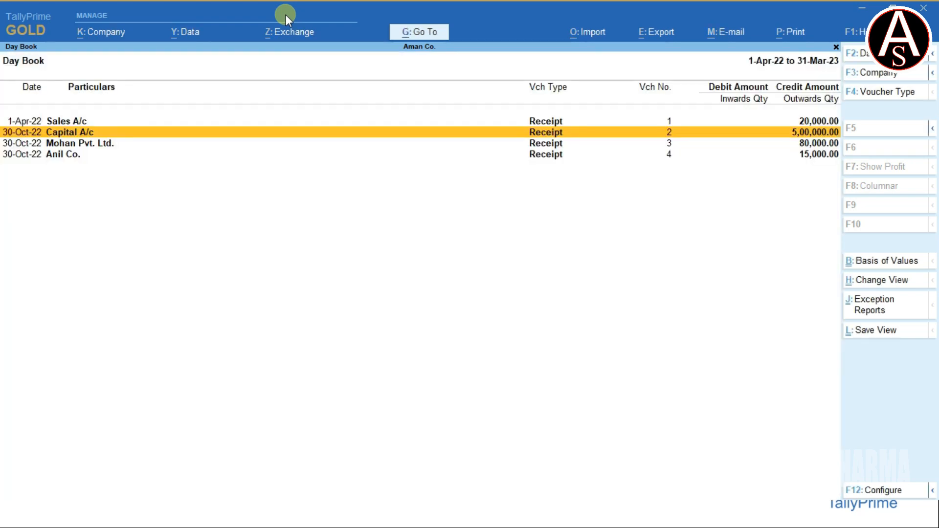
- Open the Mohan Pvt. Ltd. receipt from the Day Book for alteration, advance to its credit amount, and save the voucher
key("Down")
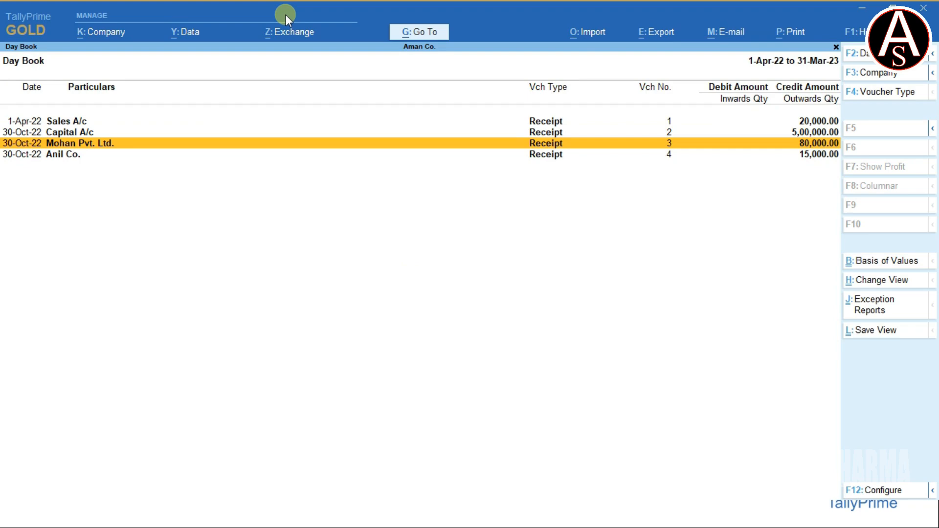
key("Return")
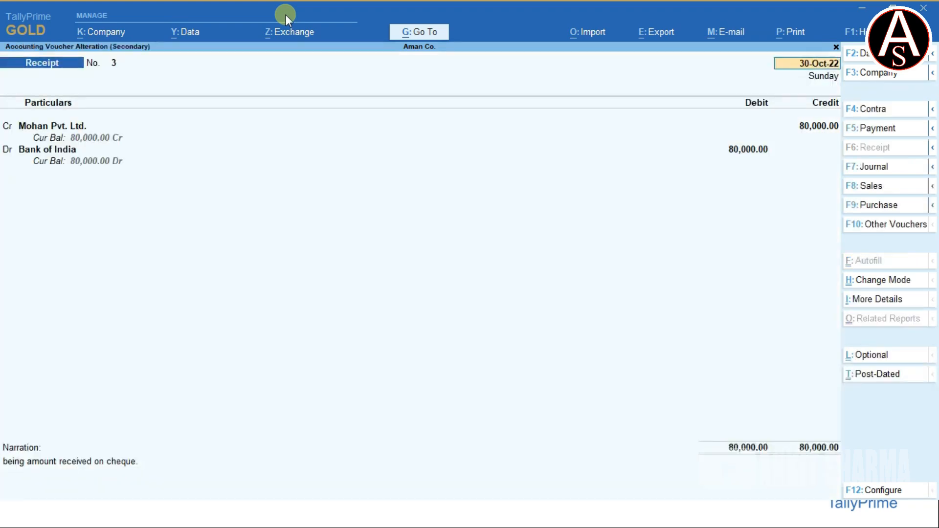
key("Return")
key("Return")
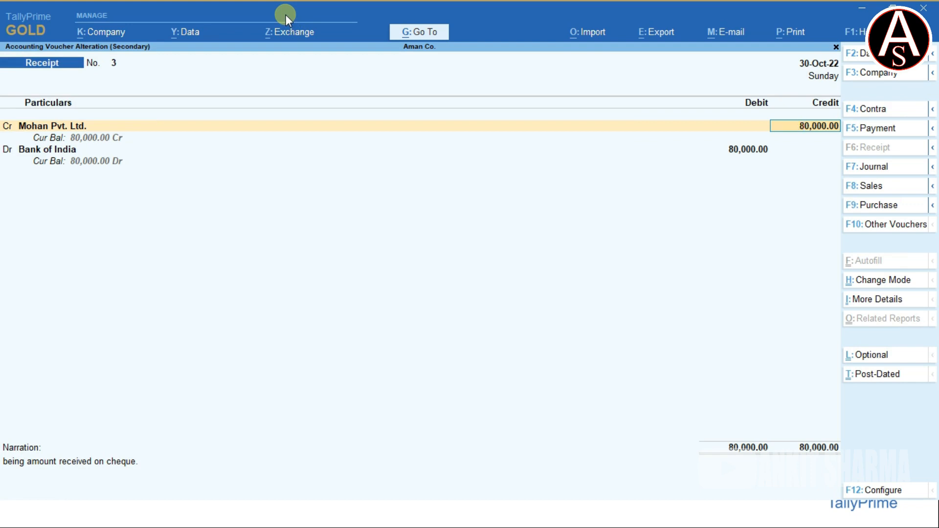
key("ctrl")
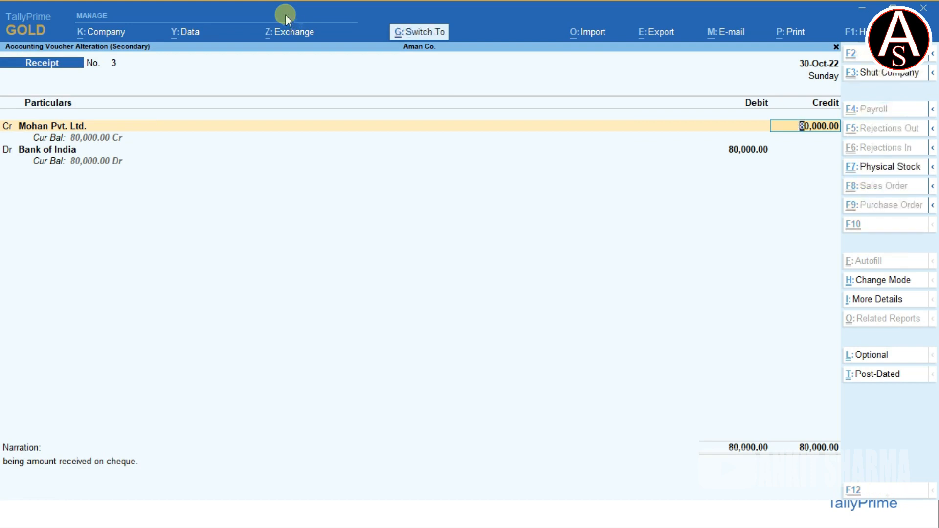
key("ctrl+a")
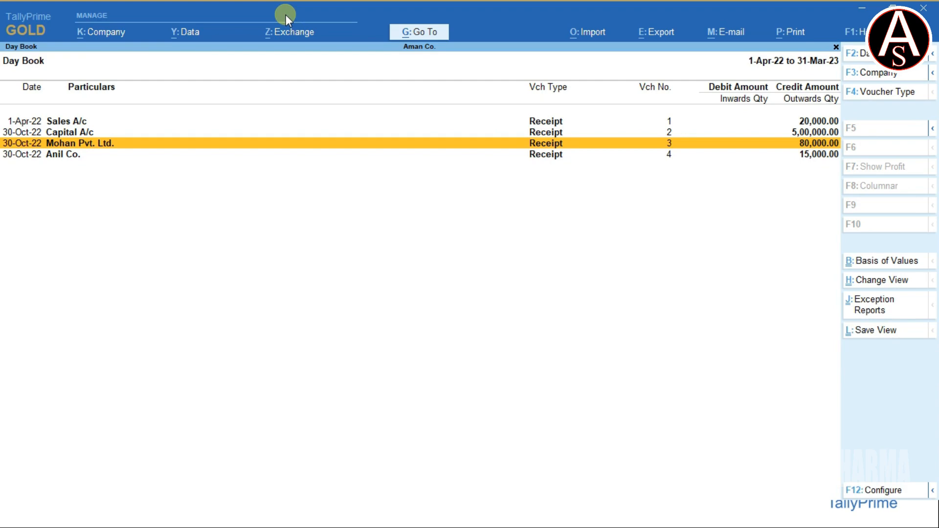
- Switch to the Day Book report from the list of common reports
key("ctrl")
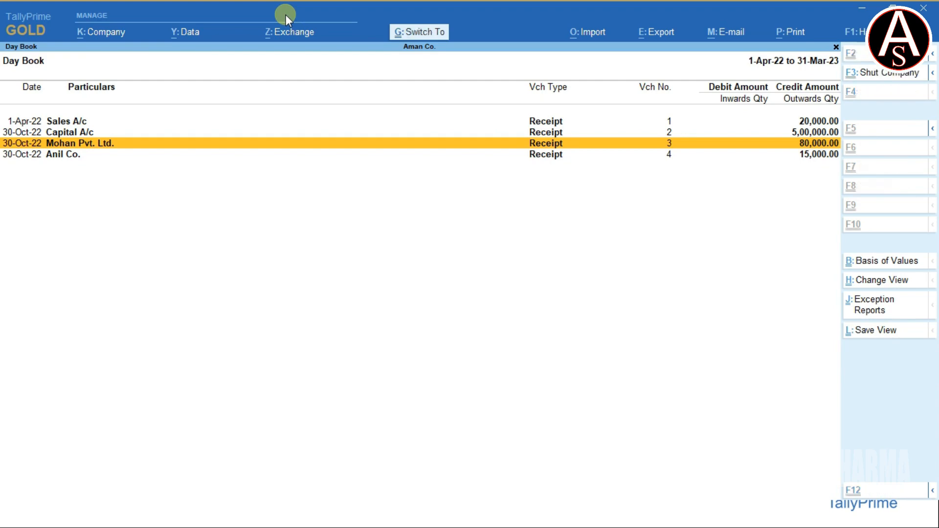
key("ctrl+g")
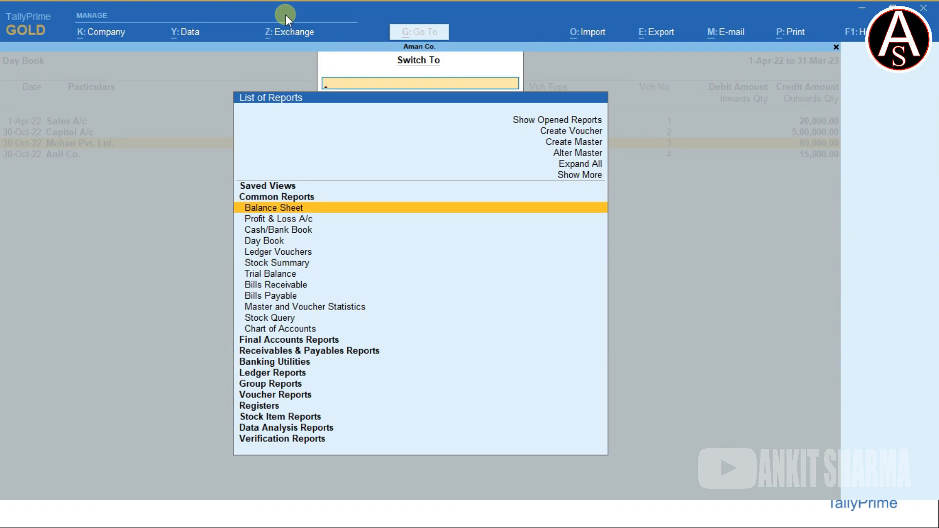
key("Down")
key("Down")
key("Down")
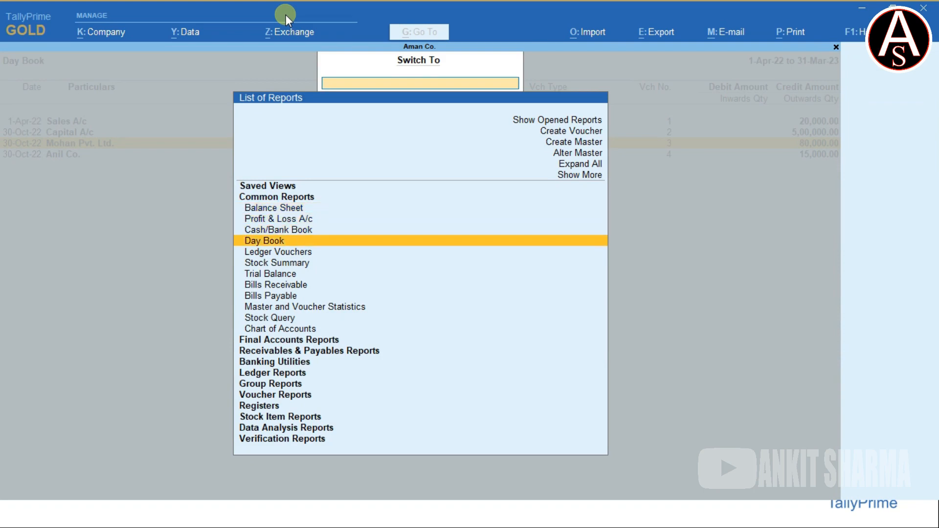
key("Return")
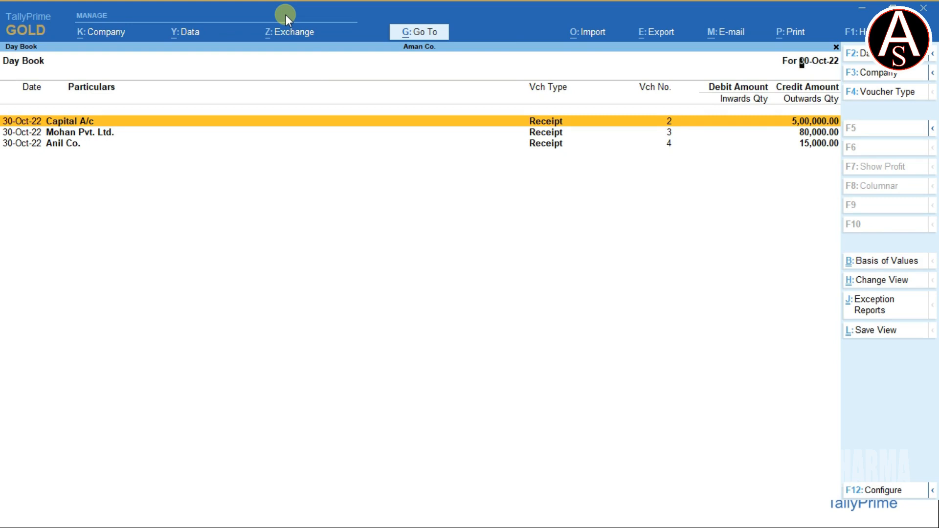
- Open the Capital A/c receipt from the Day Book, and quit it and the voucher entry back to the Gateway of Tally
key("Return")
key("Escape")
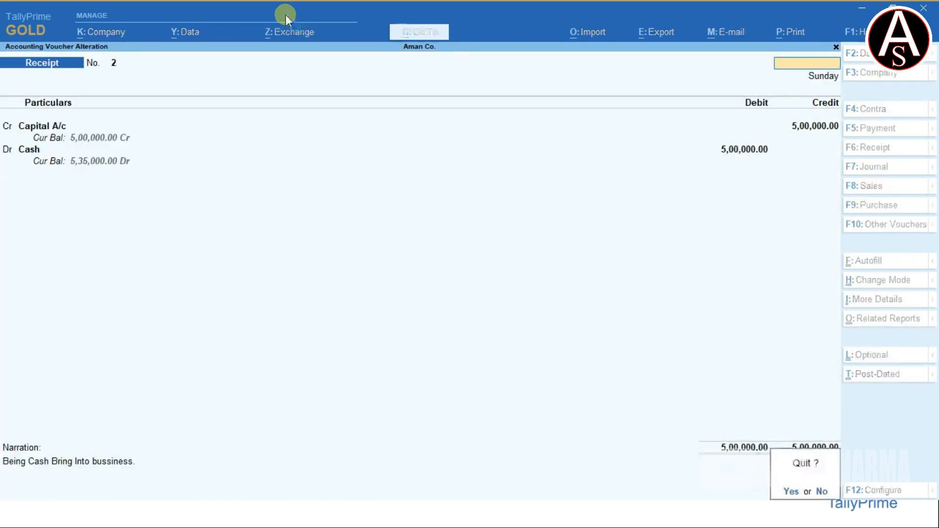
key("y")
key("Escape")
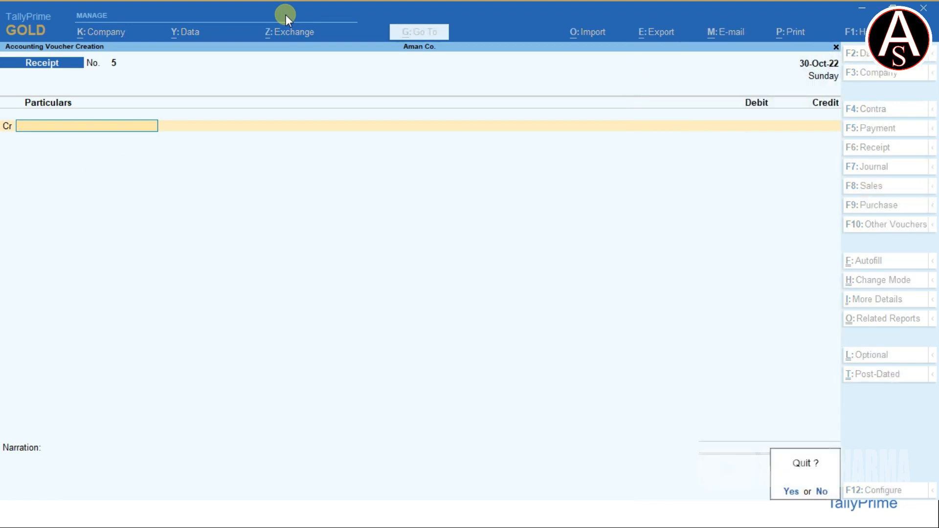
key("y")
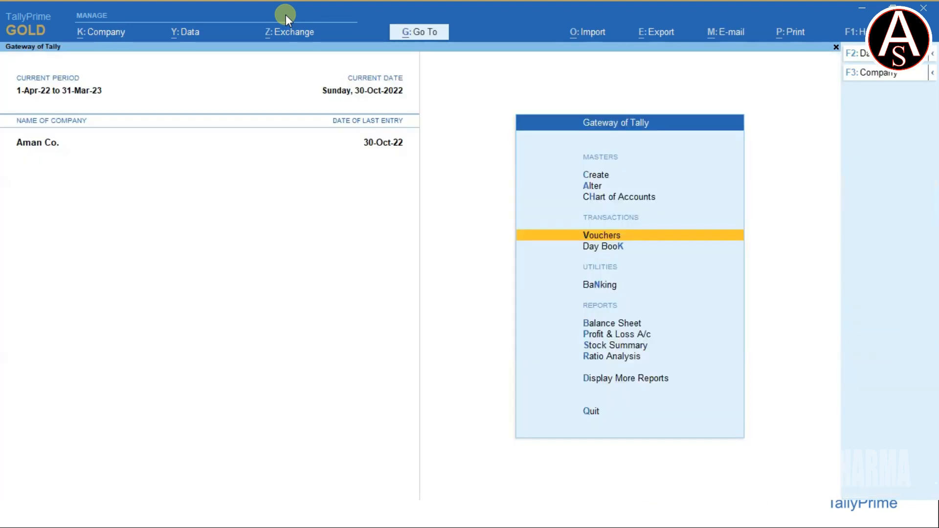
- Reopen voucher entry and browse the saved receipts to the Anil Co. voucher No. 4
key("Return")
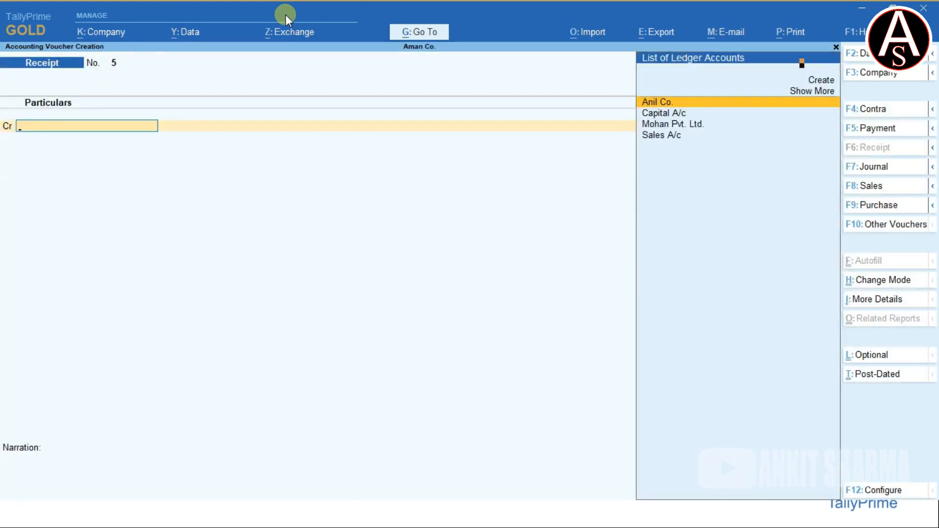
key("Page_Up")
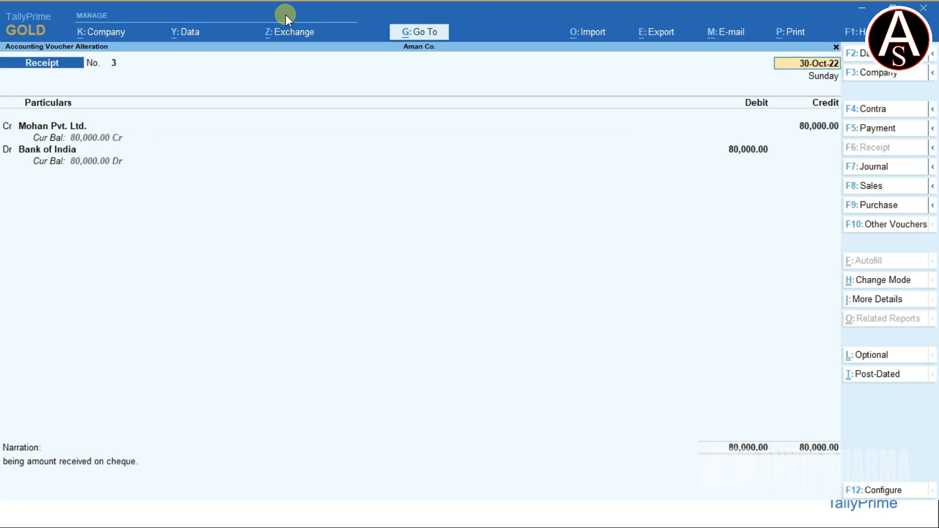
key("Page_Down")
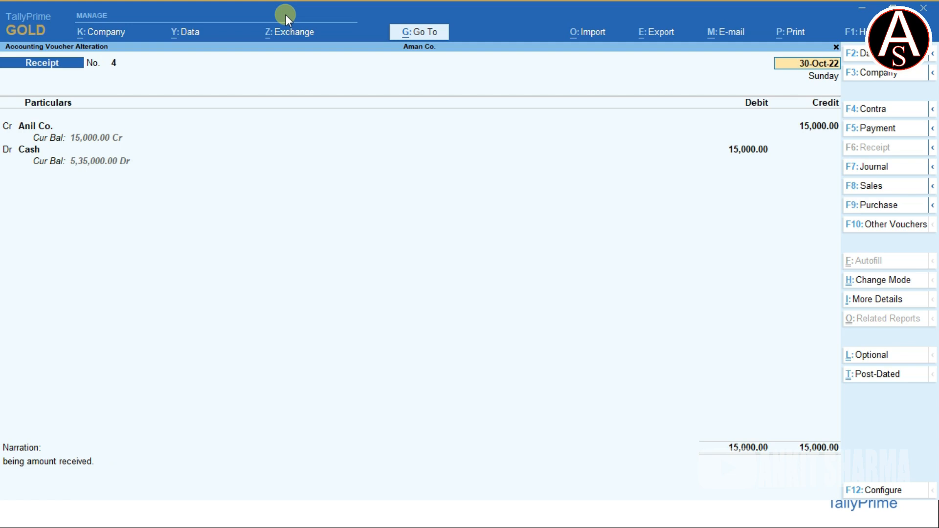
- Request deletion of the Anil Co. receipt voucher No. 4 and decline the confirmation
key("alt")
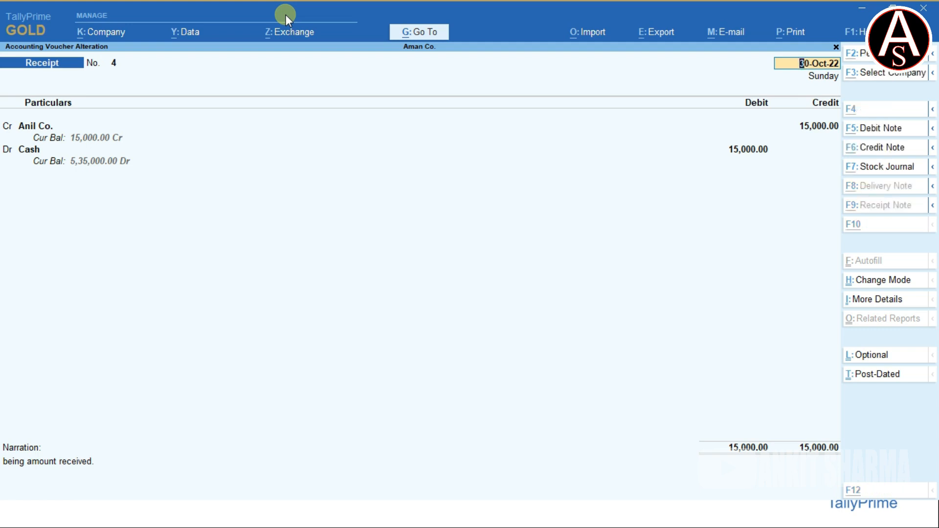
key("alt+d")
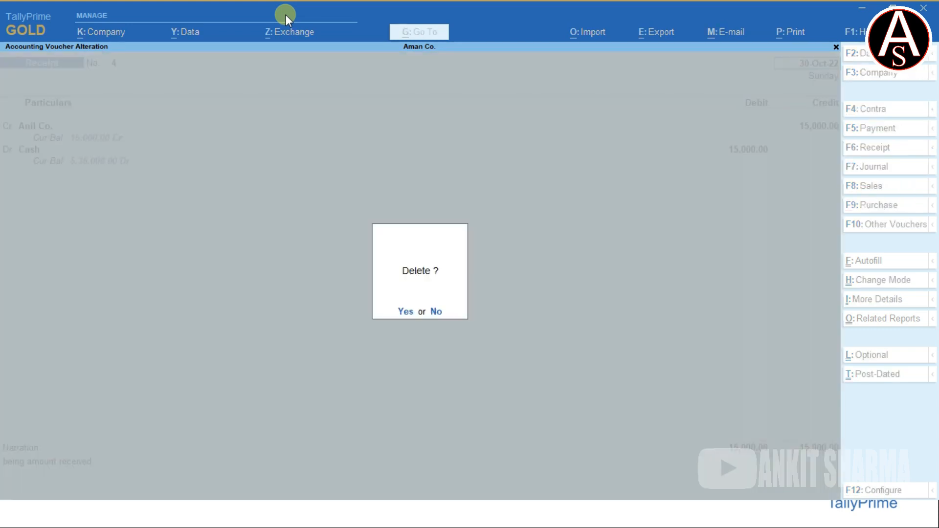
key("n")
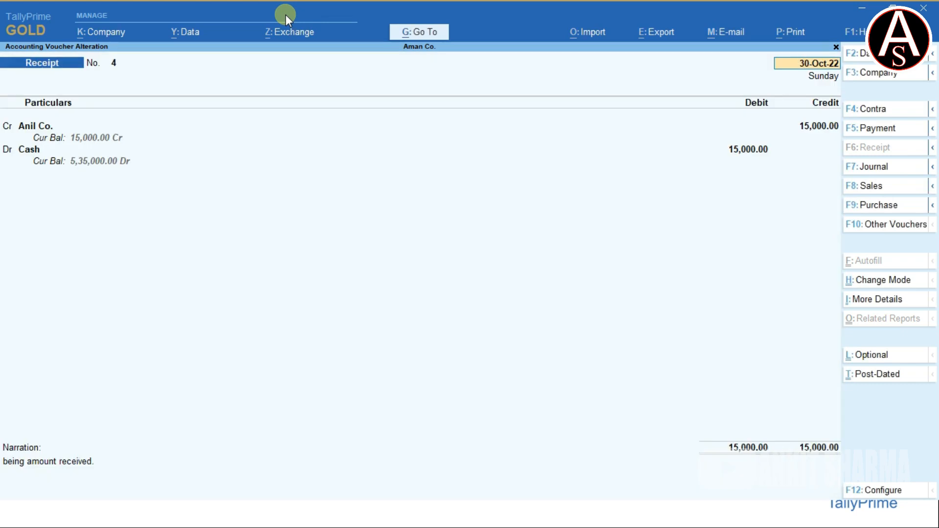